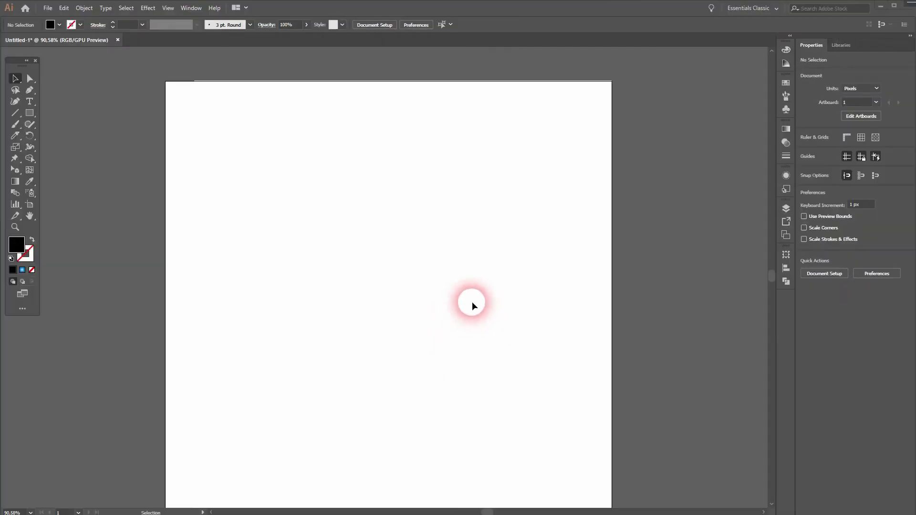
Type the word RACECAR onto the artboard with the Type tool
left_click(168, 8)
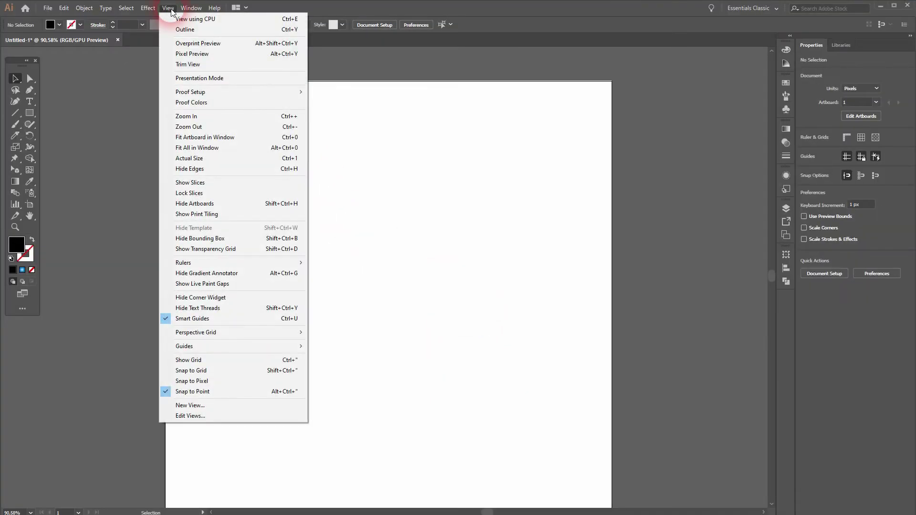
left_click(210, 94)
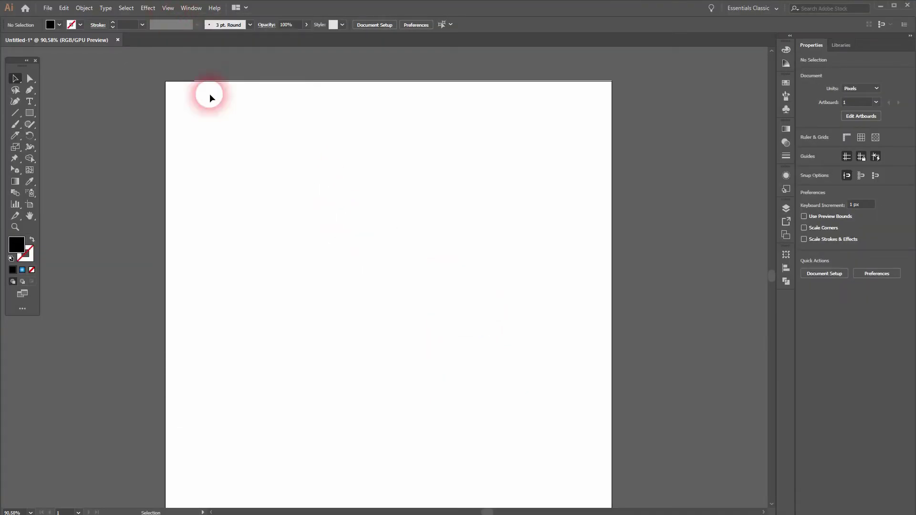
left_click(33, 102)
left_click(422, 293)
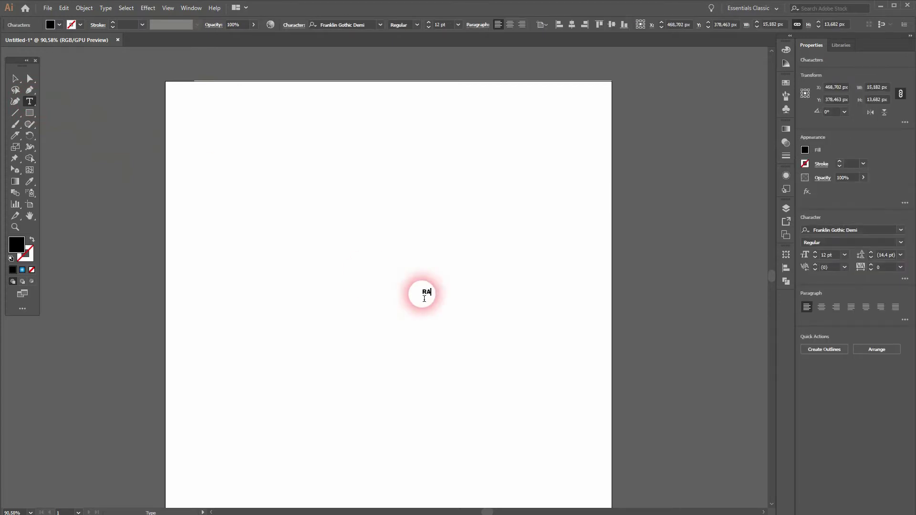
type("RACECAR")
left_click(125, 89)
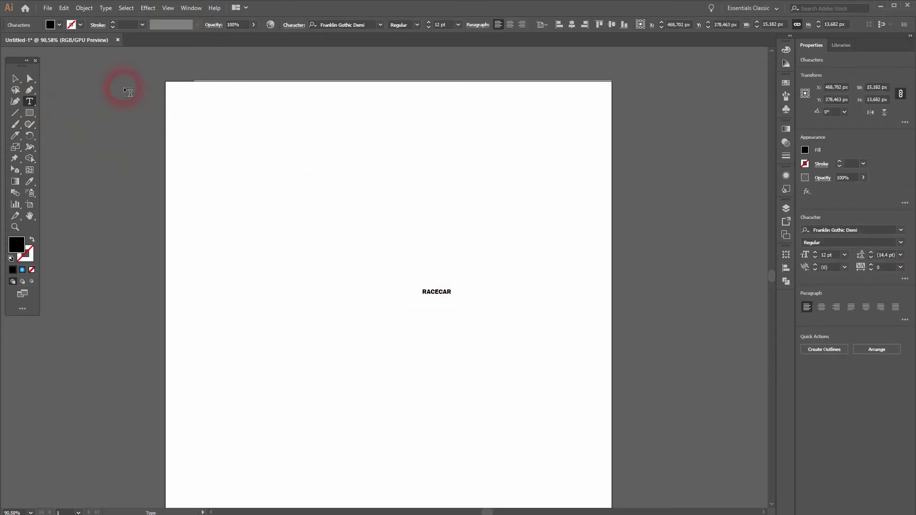
Scale the Franklin Gothic Demi RACECAR text to about 133 pt and move it higher
left_click(25, 77)
left_click(317, 245)
left_click(451, 292)
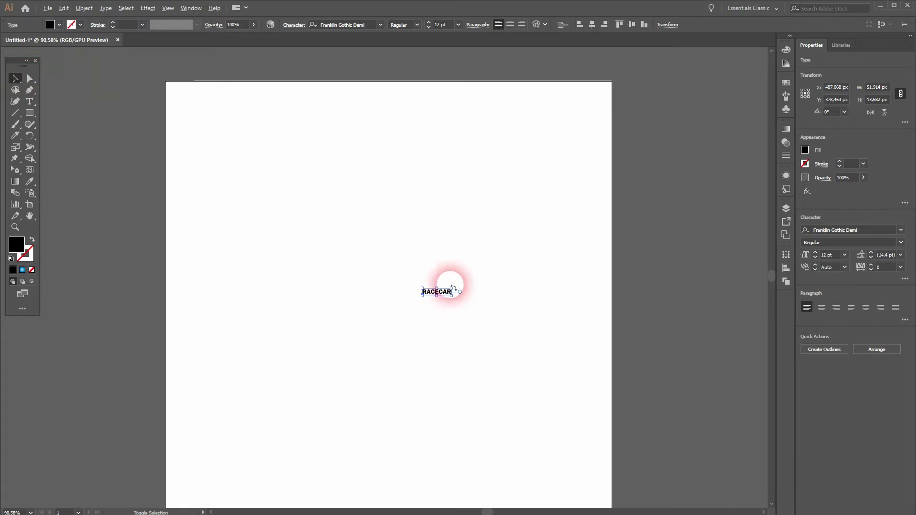
left_click_drag(455, 290, 608, 172)
left_click_drag(521, 282, 470, 266)
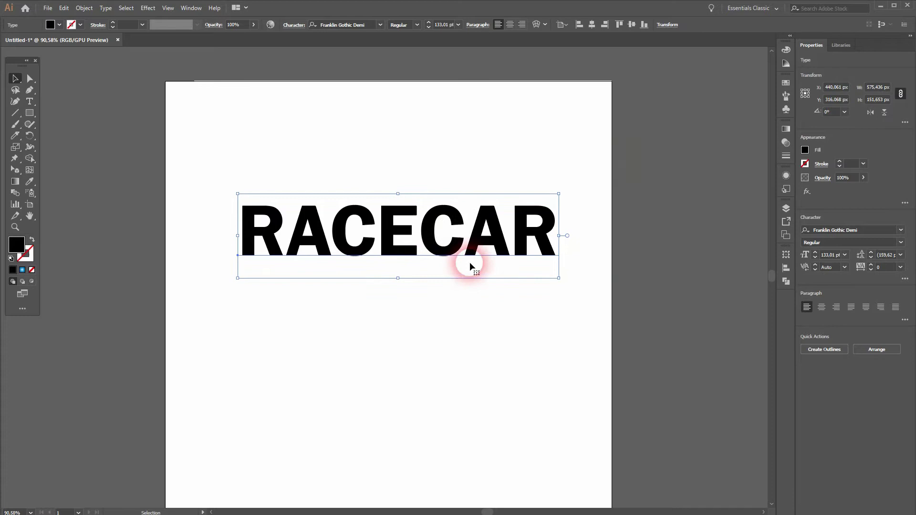
left_click(880, 231)
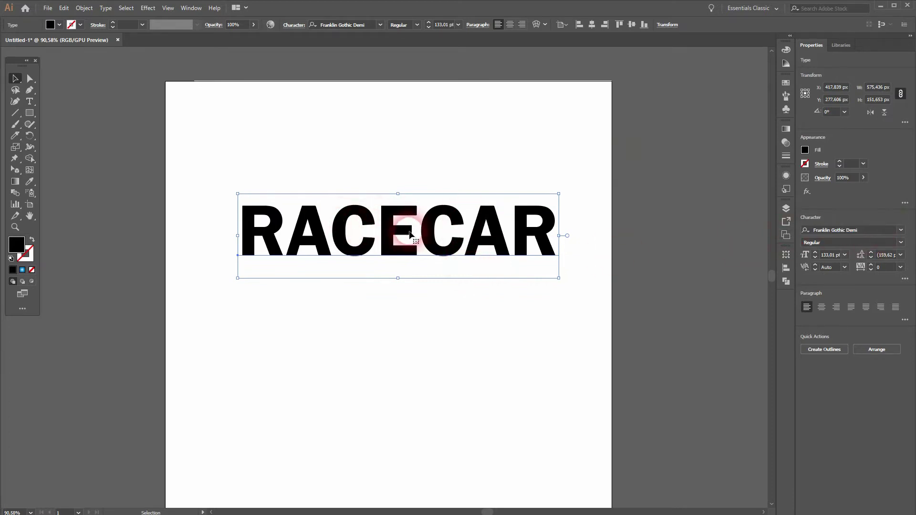
Center RACECAR horizontally on the artboard
left_click_drag(409, 235, 385, 234)
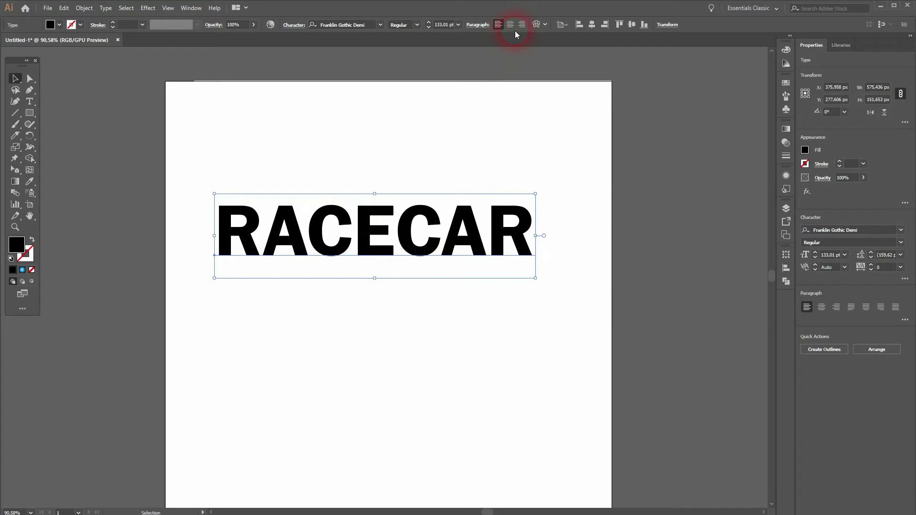
left_click(592, 25)
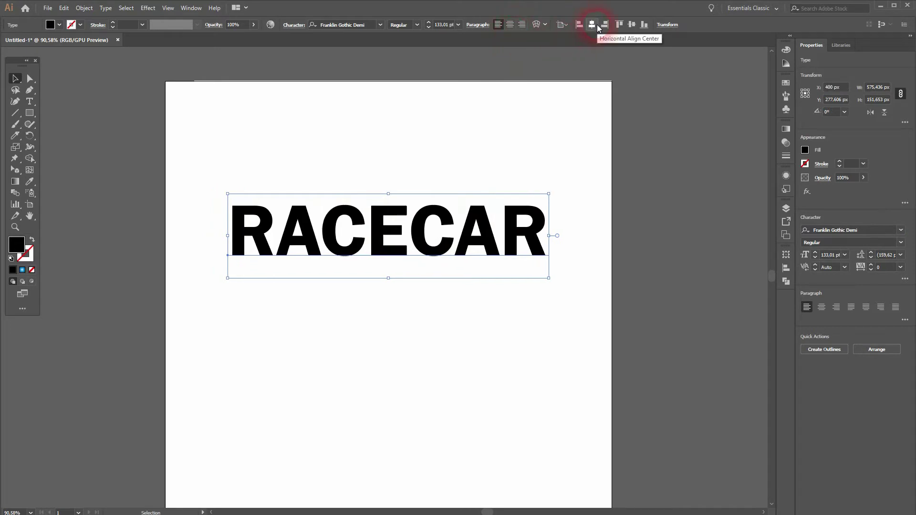
left_click(403, 109)
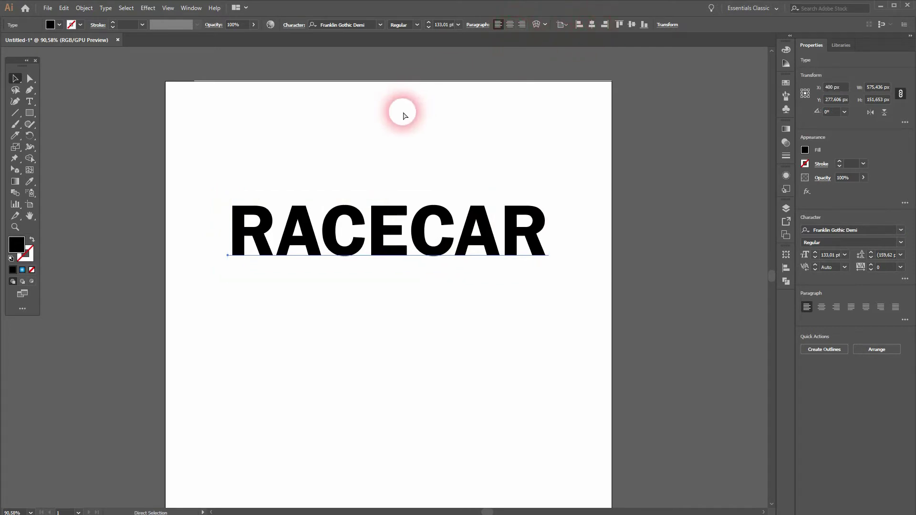
Show rulers and drag a vertical guide to the artboard's centre through the E
key("ctrl+r")
left_click(101, 279)
left_click(3, 344)
left_click_drag(7, 345, 388, 294)
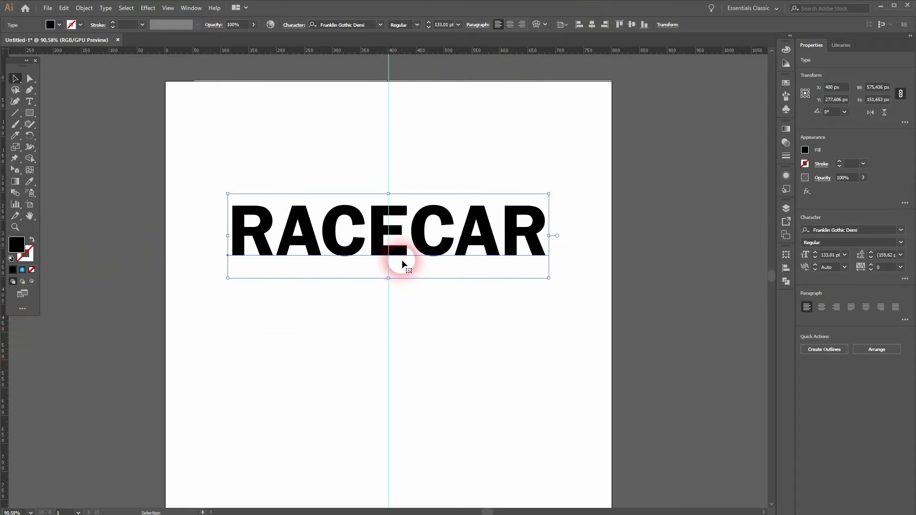
Convert the RACECAR text to outlines
scroll(403, 259, "up", 10)
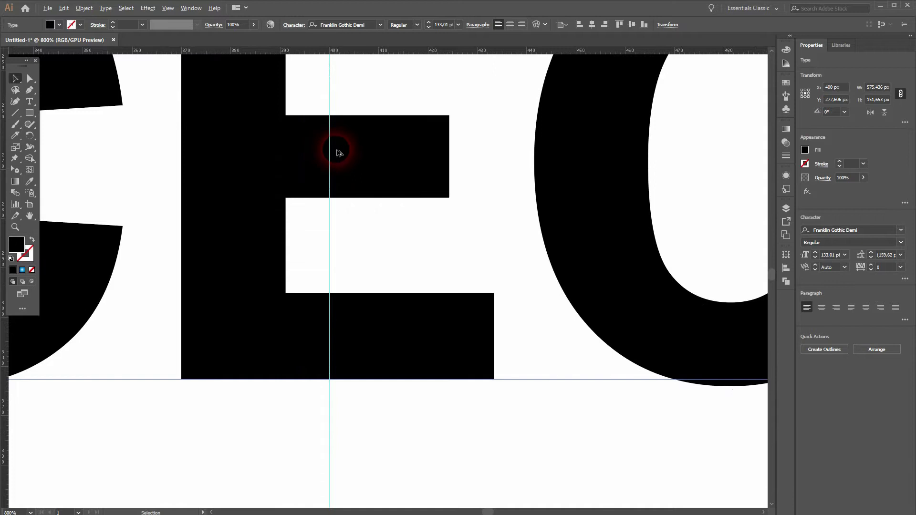
scroll(340, 175, "down", 5)
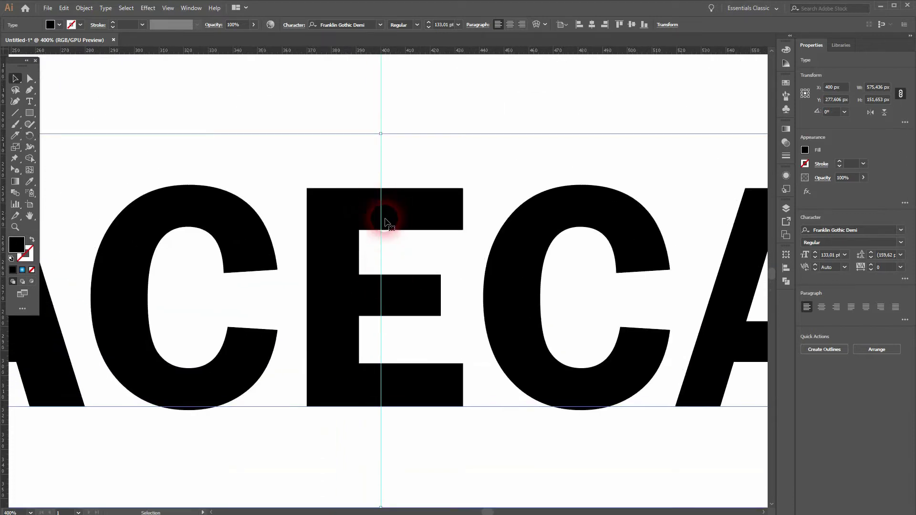
right_click(356, 207)
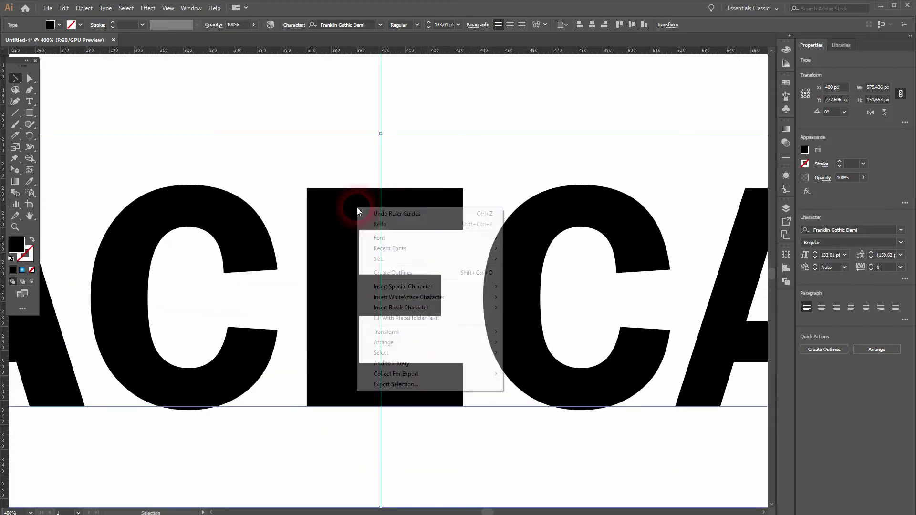
left_click(435, 273)
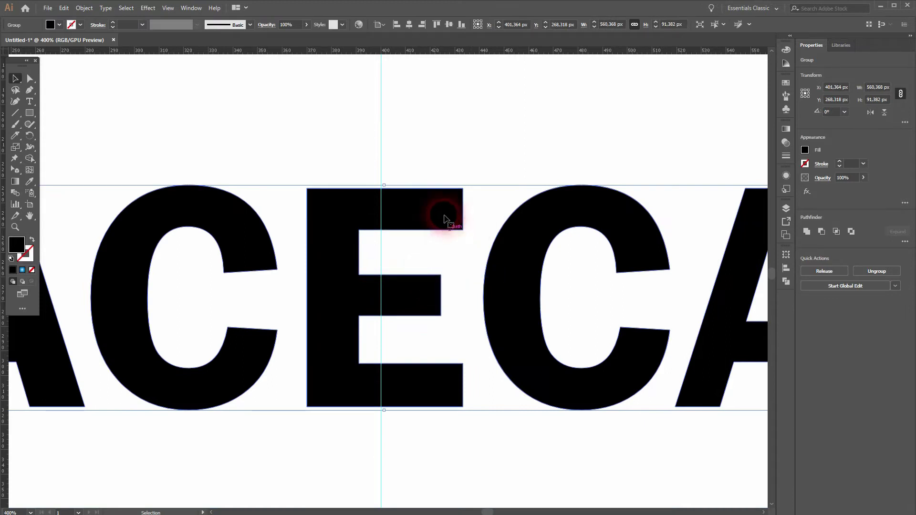
Slice the outlined E in half with the Knife tool, cutting straight down the centre guide
left_click(15, 138)
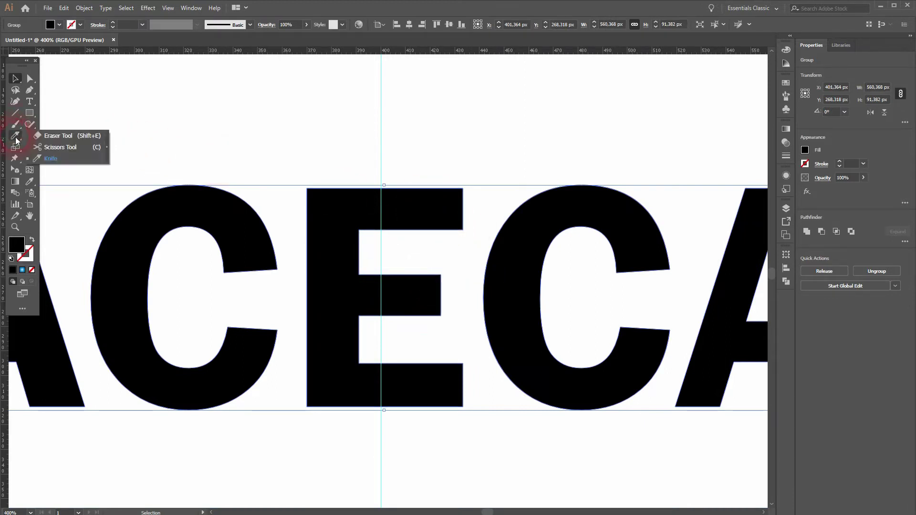
left_click(57, 136)
left_click(15, 138)
left_click(50, 159)
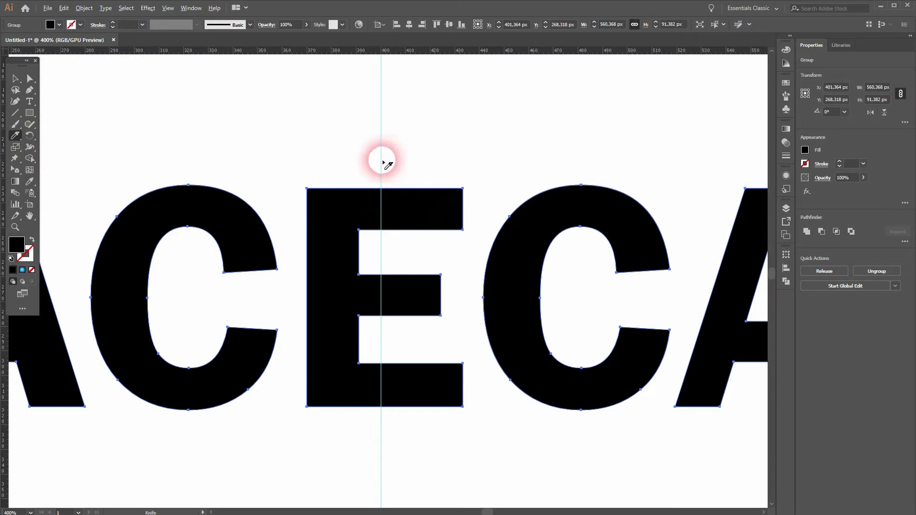
mouse_move(382, 162)
left_mouse_down()
mouse_move(390, 379)
mouse_move(378, 433)
left_mouse_up()
left_click(15, 78)
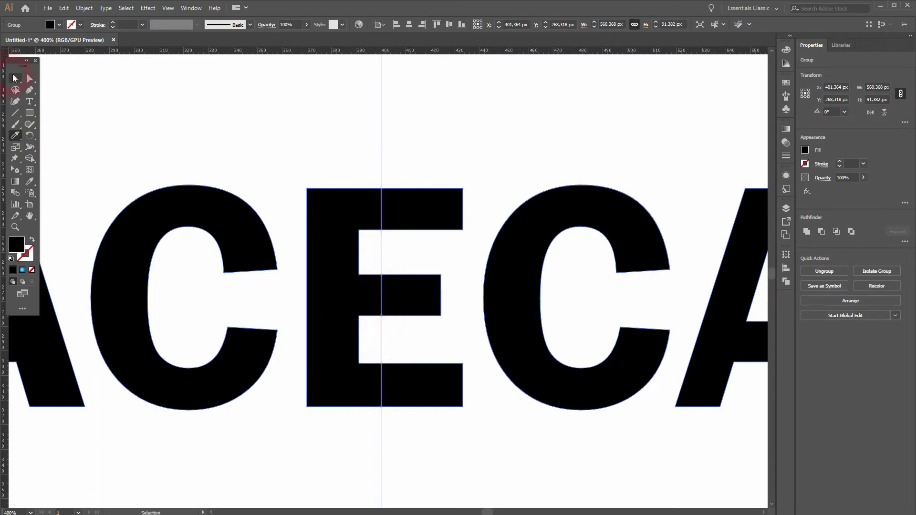
Fit the artboard in view, hide the rulers and clear all guides
left_click(256, 98)
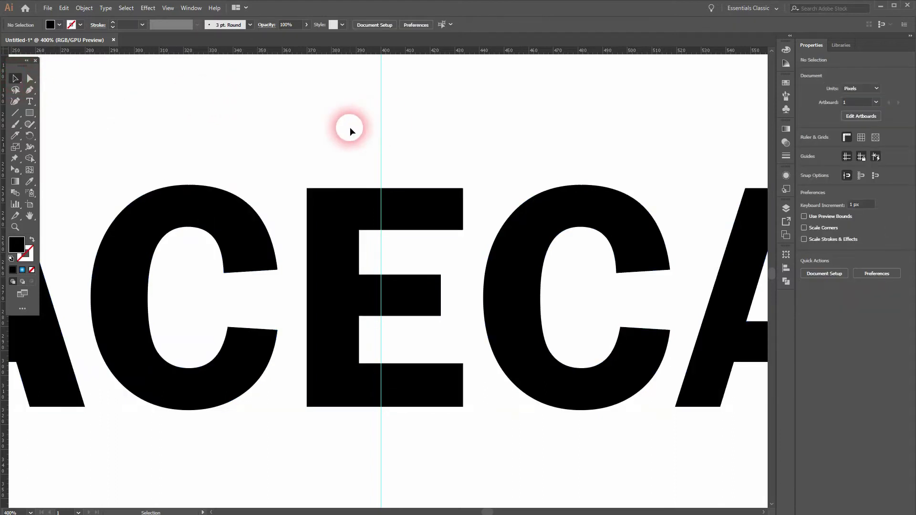
key("ctrl+0")
key("ctrl+r")
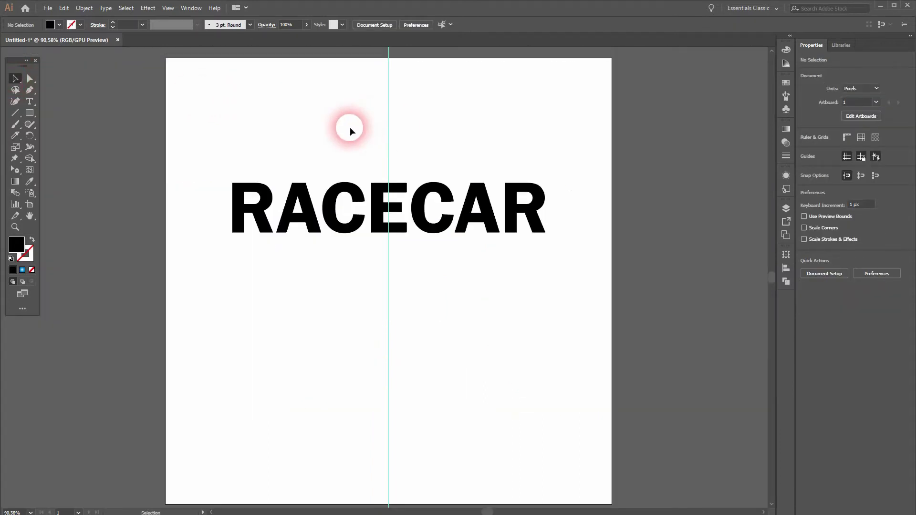
left_click(168, 8)
left_click(280, 345)
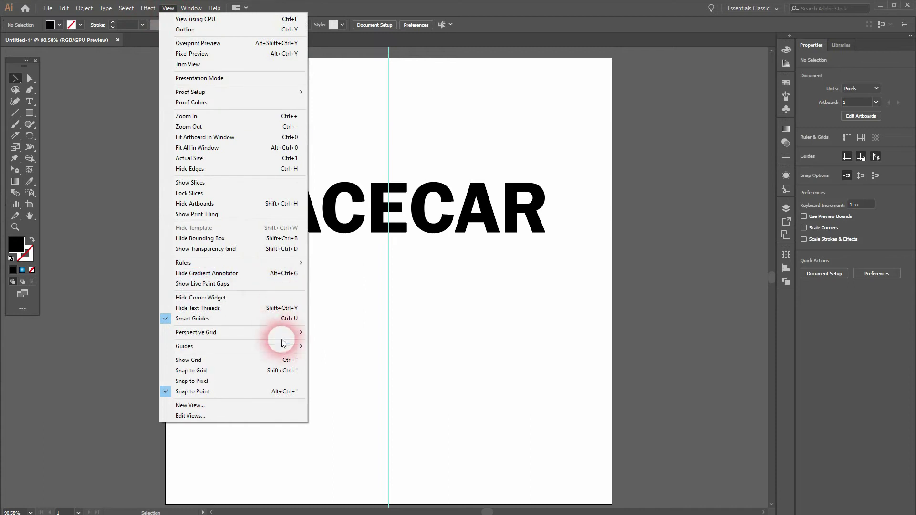
left_click(337, 387)
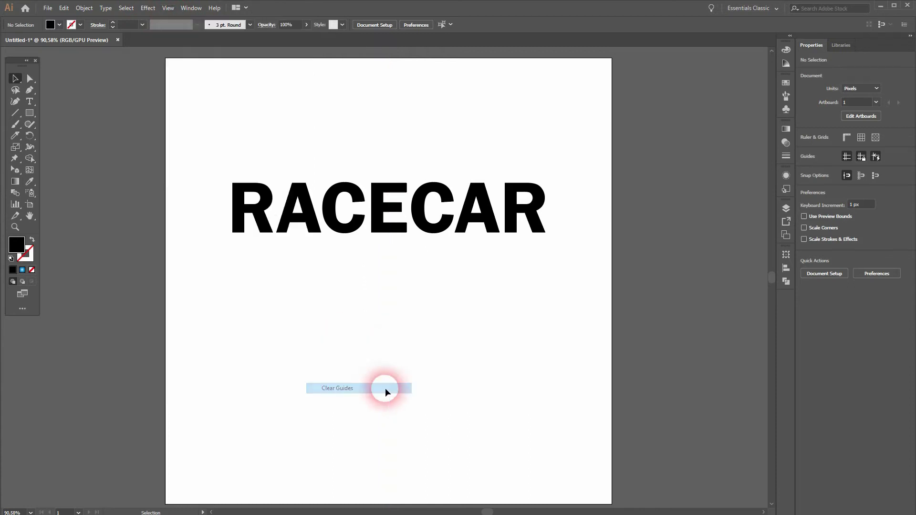
Move the lettering up and left, then ungroup it into separate letters
left_click_drag(222, 249, 377, 141)
left_click_drag(374, 205, 328, 181)
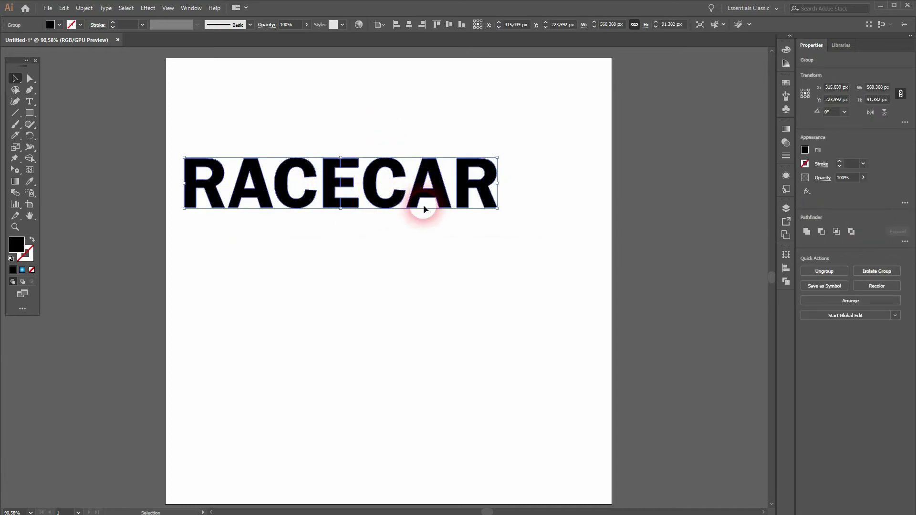
left_click(84, 8)
left_click(116, 64)
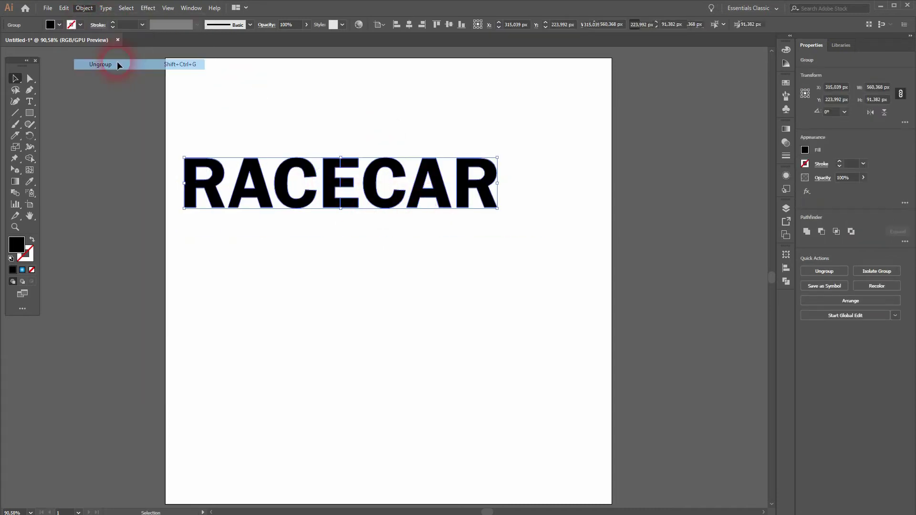
Select the right E half through R and slide ECAR right, away from RACE
left_click_drag(349, 247, 481, 158)
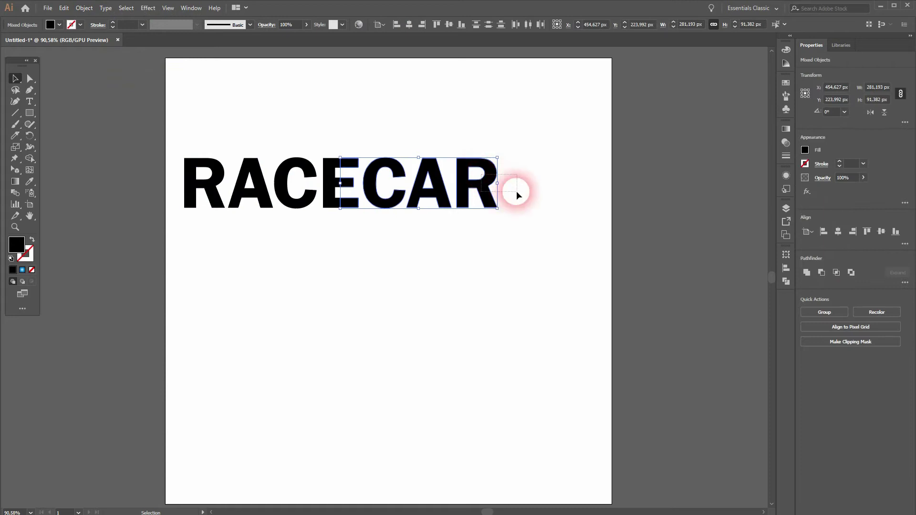
left_click(494, 191)
left_click_drag(348, 232, 553, 137)
left_click_drag(469, 185, 535, 181)
right_click(535, 180)
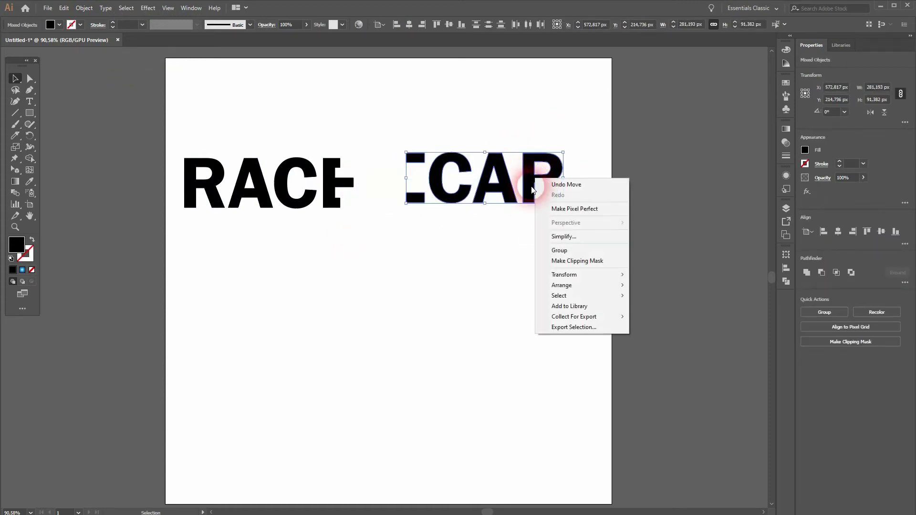
left_click(467, 240)
key("ctrl+z")
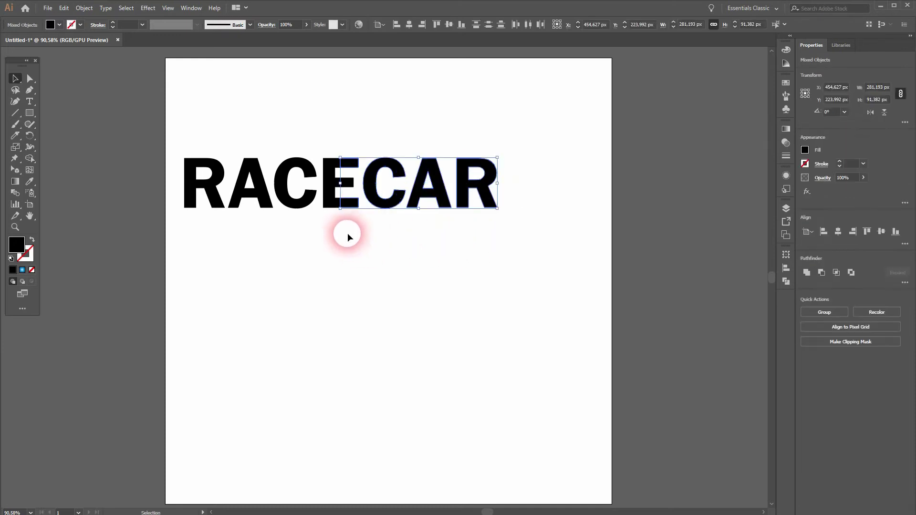
left_click_drag(347, 234, 502, 126)
left_click_drag(486, 180, 561, 180)
right_click(561, 180)
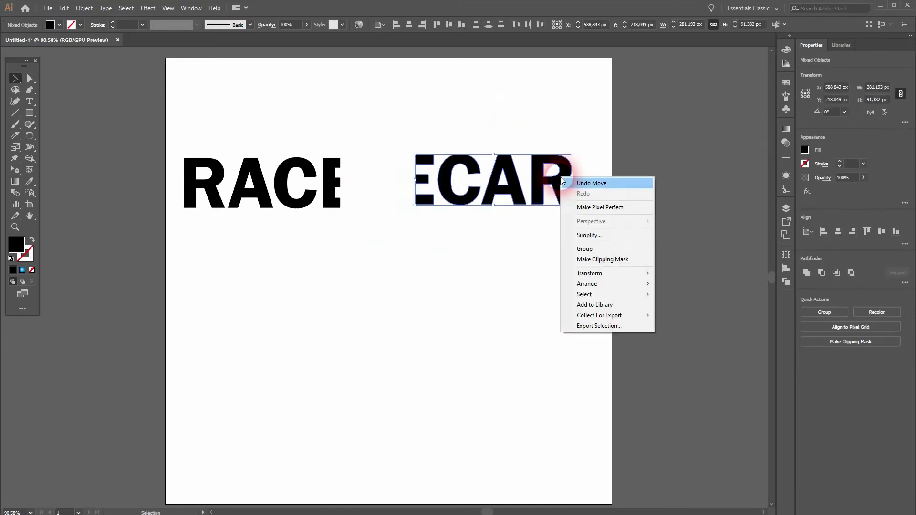
left_click(602, 247)
Group the RACE letters into one unit
left_click_drag(169, 239, 328, 146)
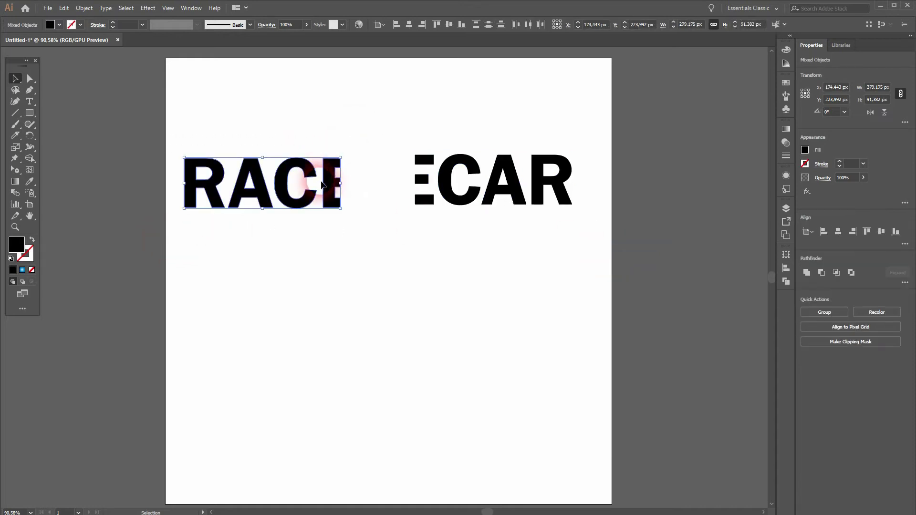
right_click(322, 185)
left_click(396, 250)
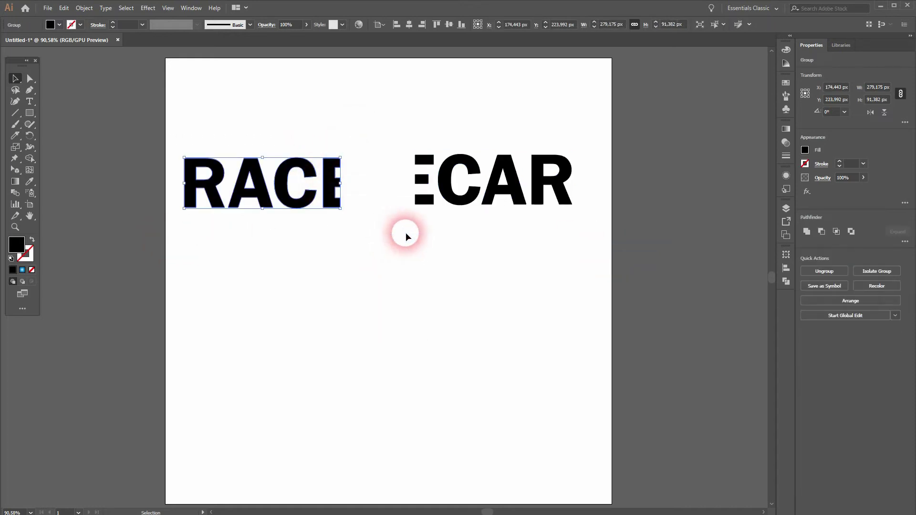
left_click(429, 279)
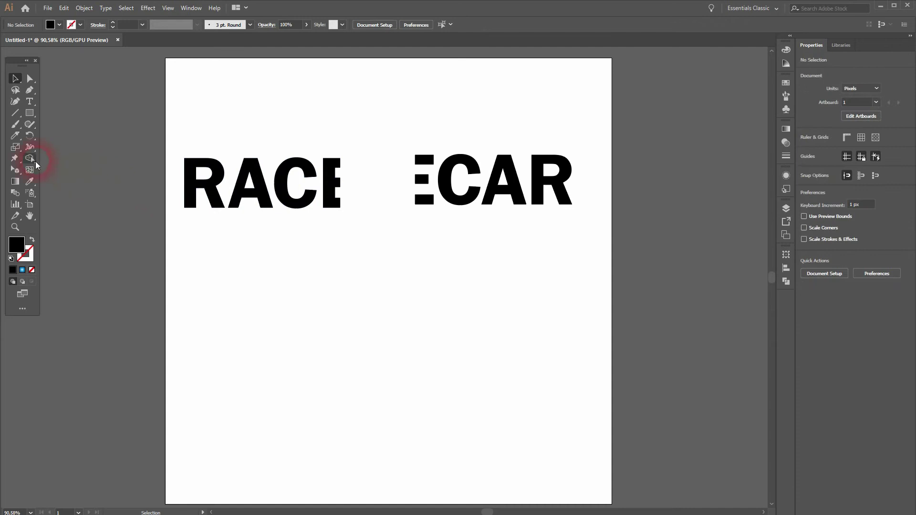
Show the two-point perspective grid and fit the whole artboard in the window
left_click_drag(19, 168, 84, 167)
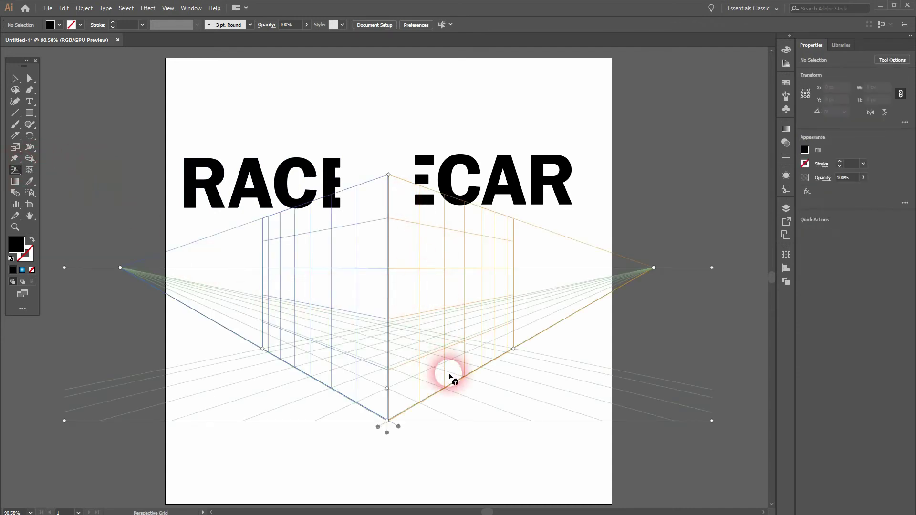
key("ctrl+shift+i")
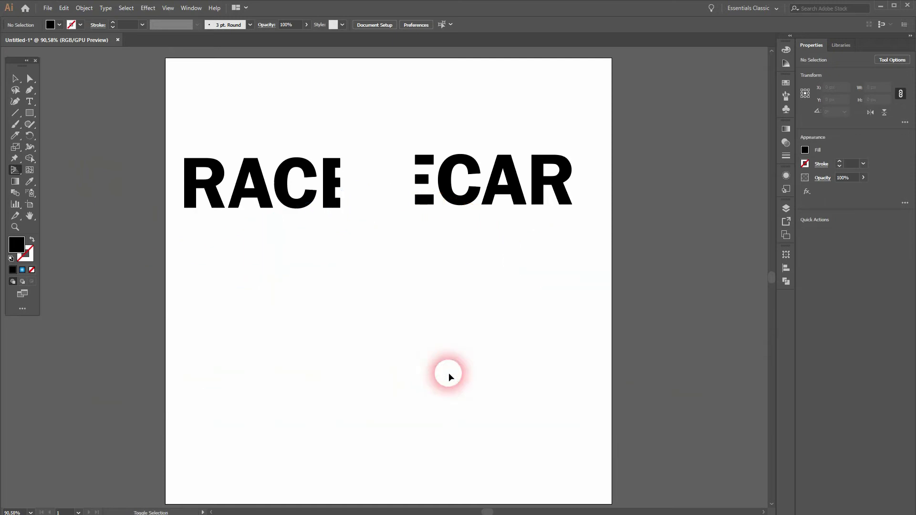
key("ctrl+shift+i")
key("ctrl+0")
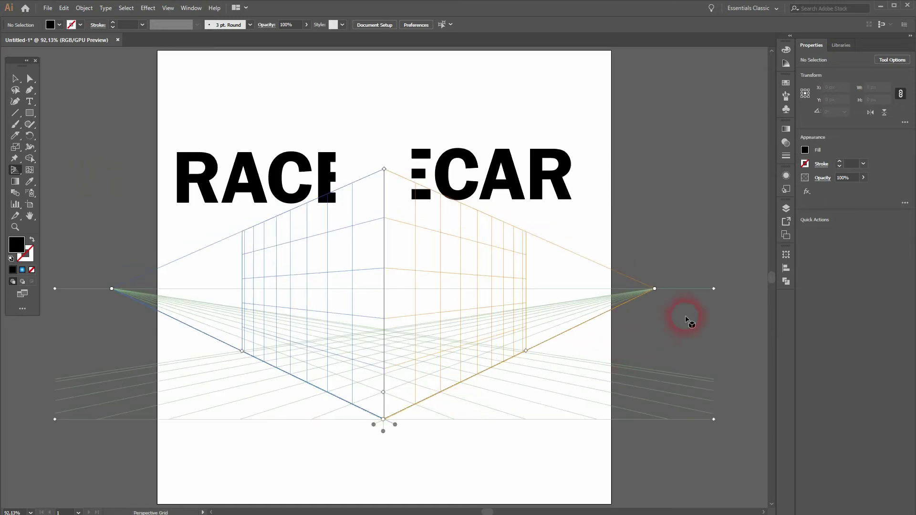
Lower the grid's horizon, shorten its plane height and enlarge the grid cells
left_click_drag(714, 288, 713, 314)
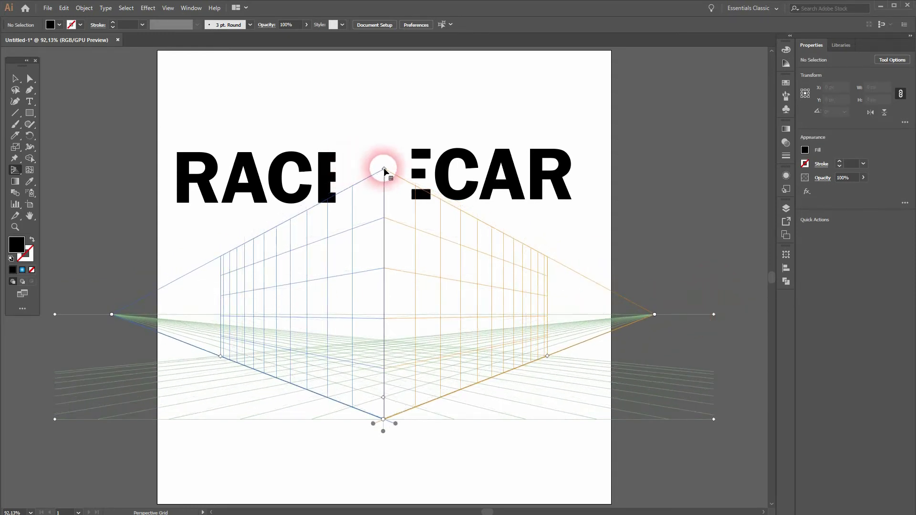
left_click_drag(384, 170, 383, 203)
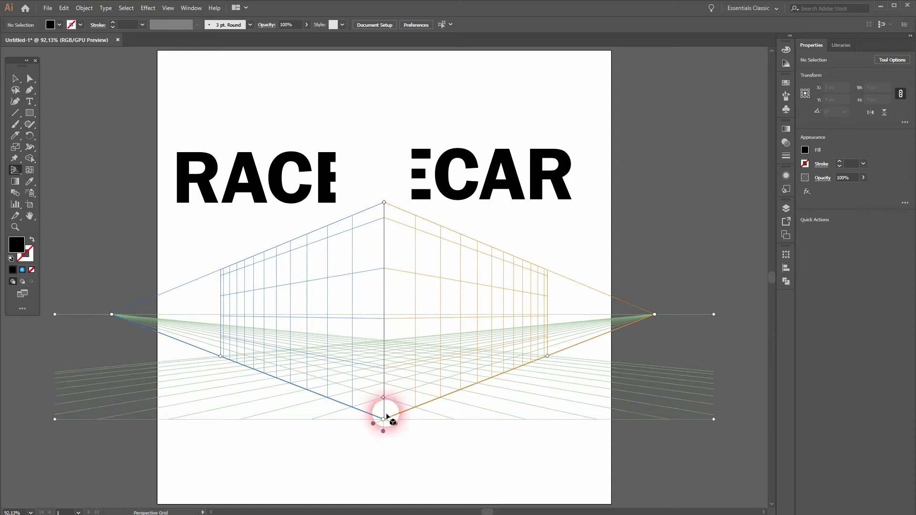
mouse_move(383, 396)
left_mouse_down()
mouse_move(384, 378)
mouse_move(384, 407)
mouse_move(385, 392)
left_mouse_up()
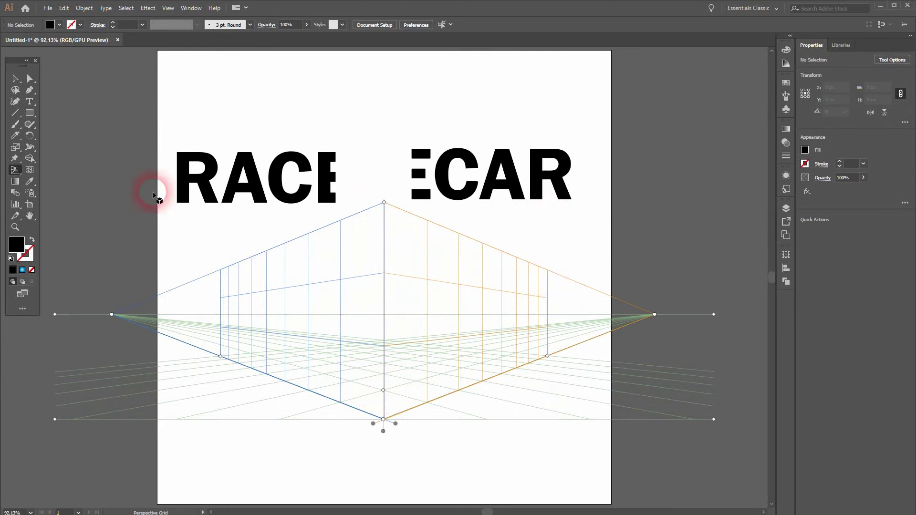
Drag the RACE group onto the left perspective plane with Perspective Selection
left_click_drag(22, 179, 65, 187)
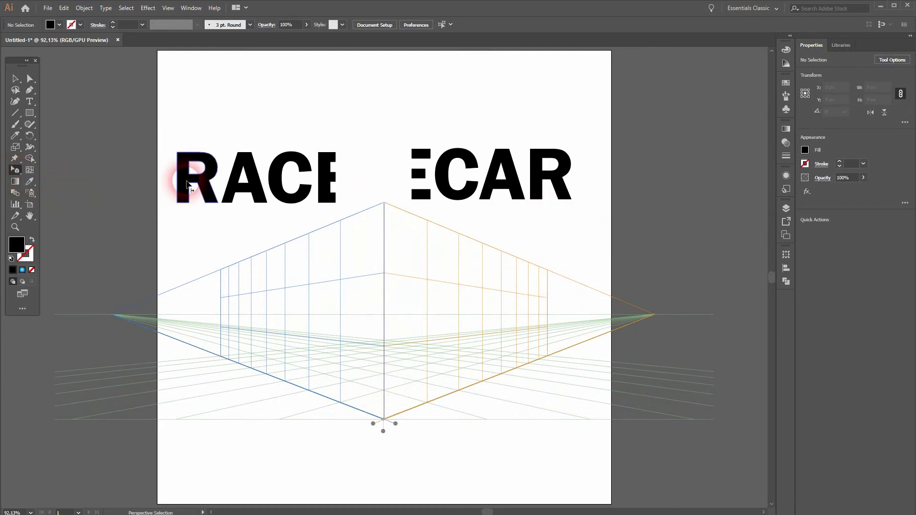
left_click_drag(190, 180, 221, 271)
left_click(304, 351)
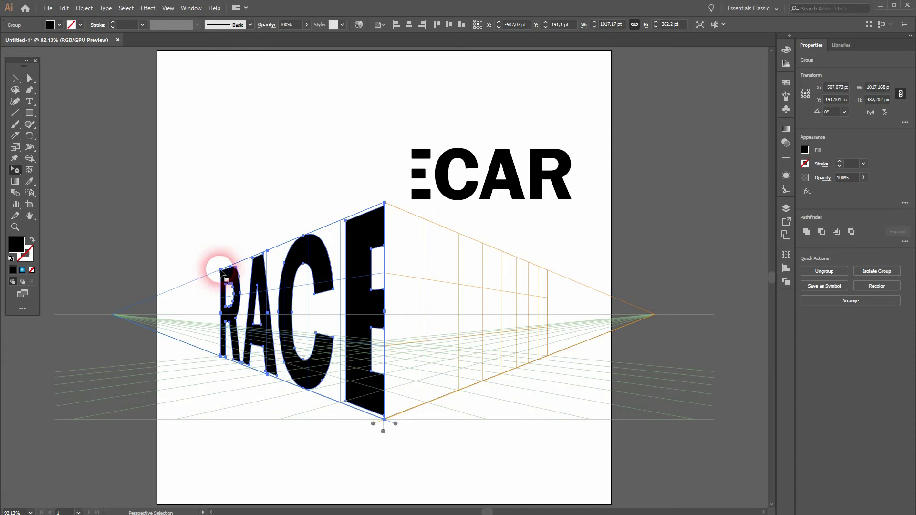
Drag the ECAR group onto the right perspective plane, then deselect
left_click(528, 180)
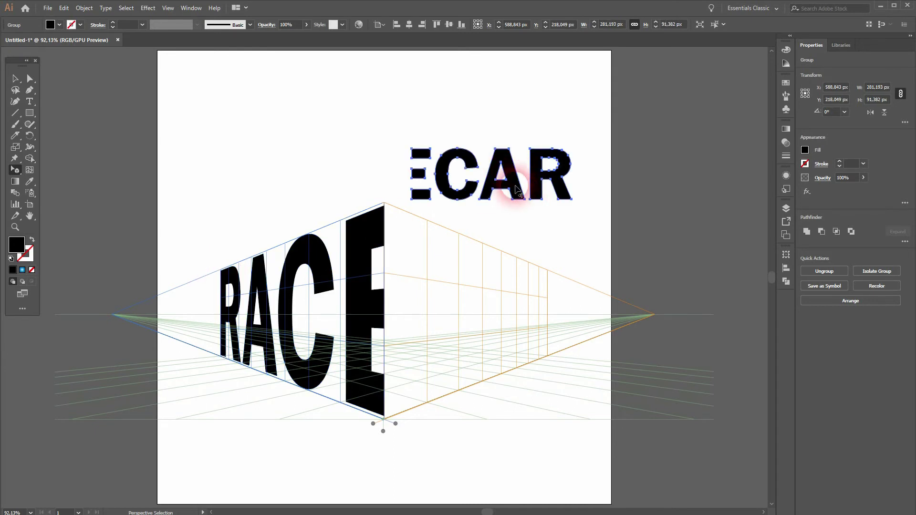
left_click_drag(517, 190, 548, 271)
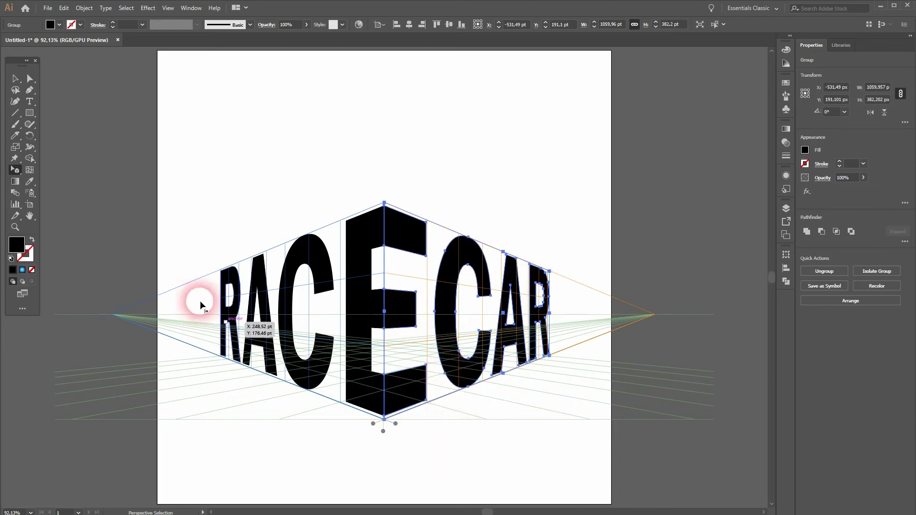
left_click(14, 78)
left_click(210, 115)
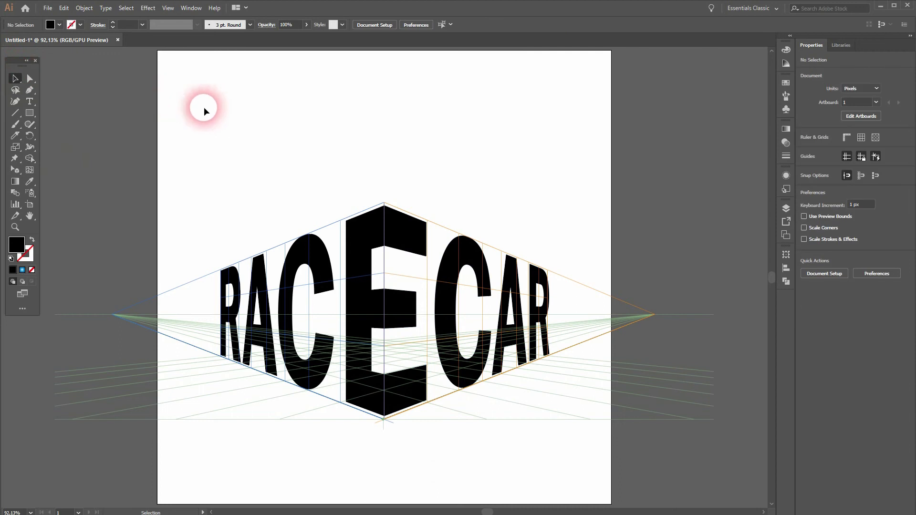
Hide the perspective grid and unite the E's split faces with the Shape Builder
key("ctrl+shift+i")
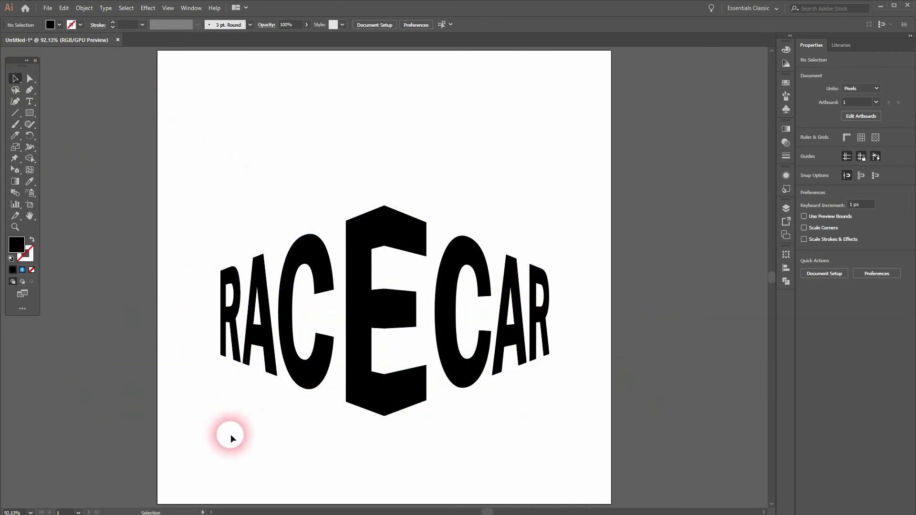
left_click_drag(209, 433, 586, 186)
left_click(29, 159)
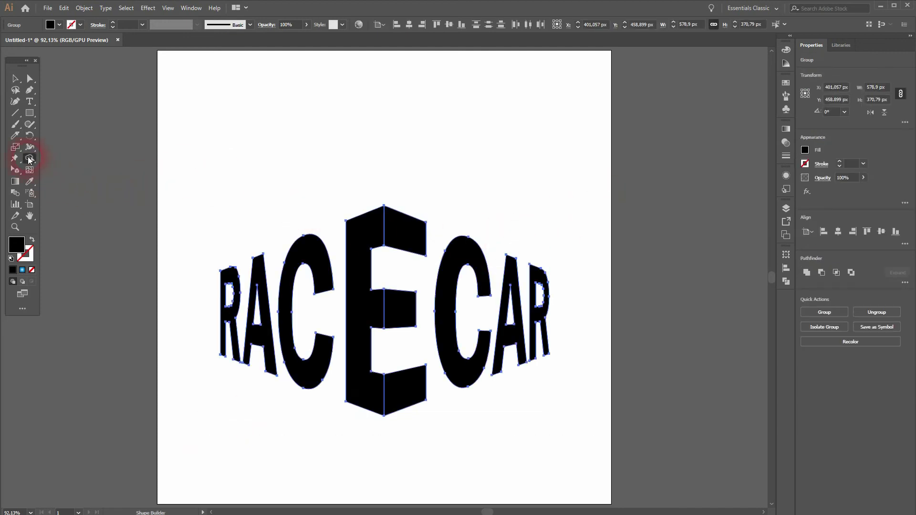
mouse_move(415, 327)
left_mouse_down()
mouse_move(377, 265)
mouse_move(382, 258)
left_mouse_up()
mouse_move(400, 225)
left_mouse_down()
mouse_move(370, 226)
mouse_move(401, 396)
mouse_move(359, 392)
left_mouse_up()
left_click(15, 78)
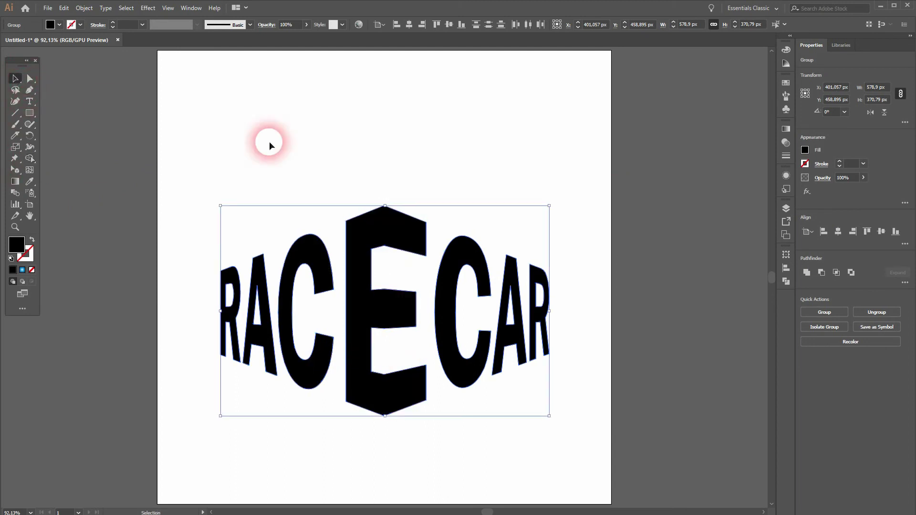
left_click(327, 143)
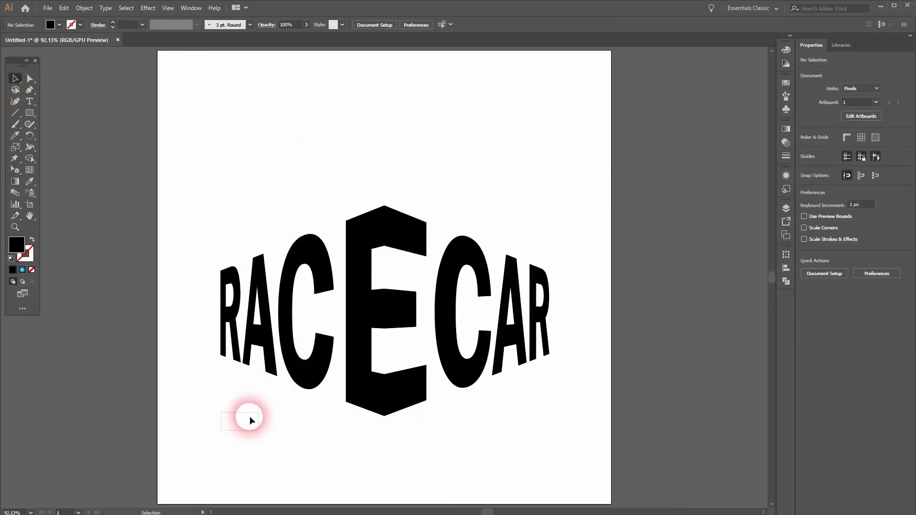
Squash RACECAR to about 498.76 × 208.92 px and move it higher, centred at X 400
left_click_drag(249, 420, 480, 208)
left_click_drag(384, 205, 386, 252)
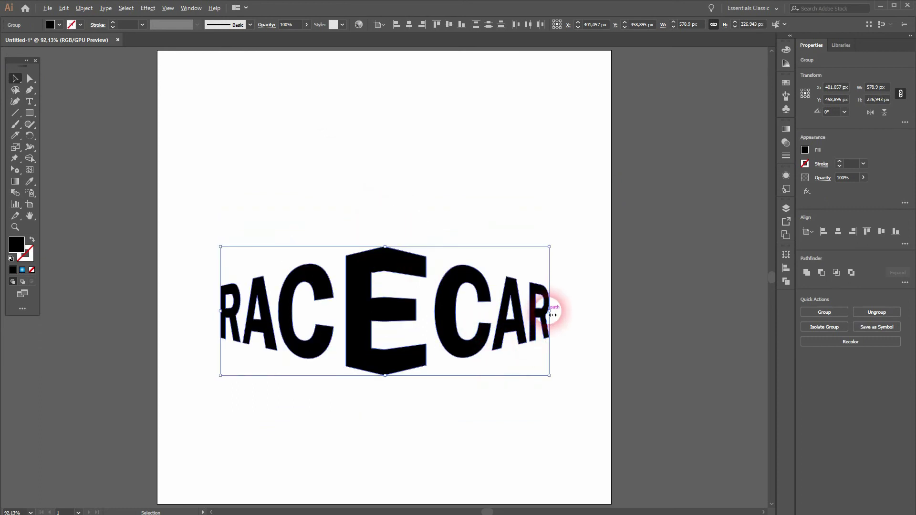
left_click_drag(552, 315, 526, 312)
left_click_drag(385, 247, 389, 261)
left_click_drag(378, 304, 377, 223)
Apply the blue Sky gradient as Radial, running light at the top of the E to dark at the bottom
left_click(785, 130)
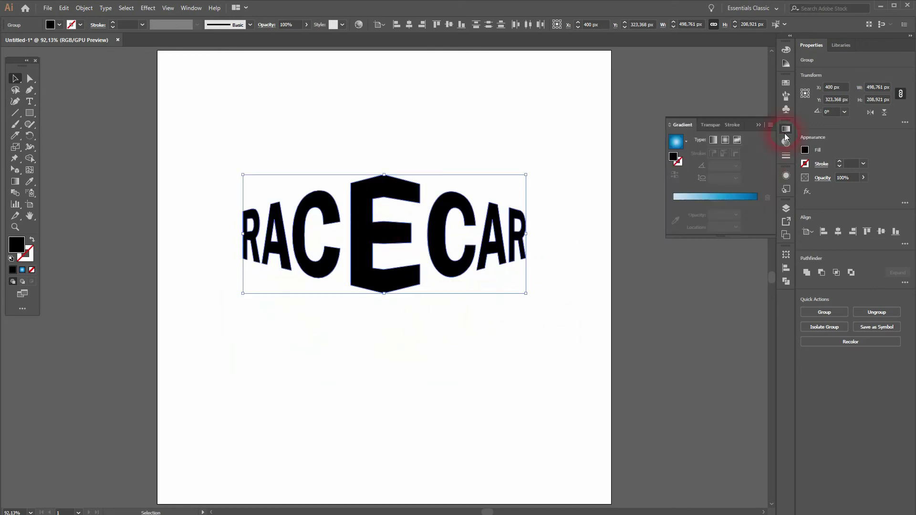
left_click(686, 142)
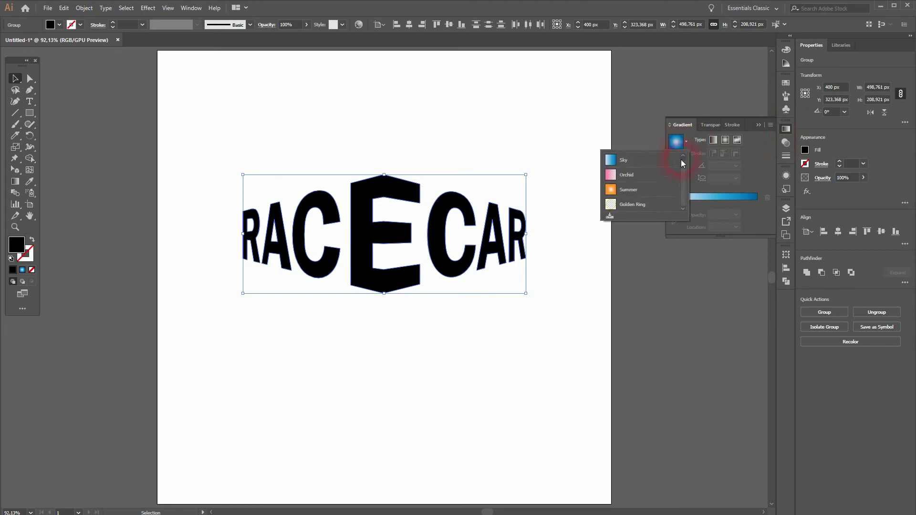
left_click(619, 160)
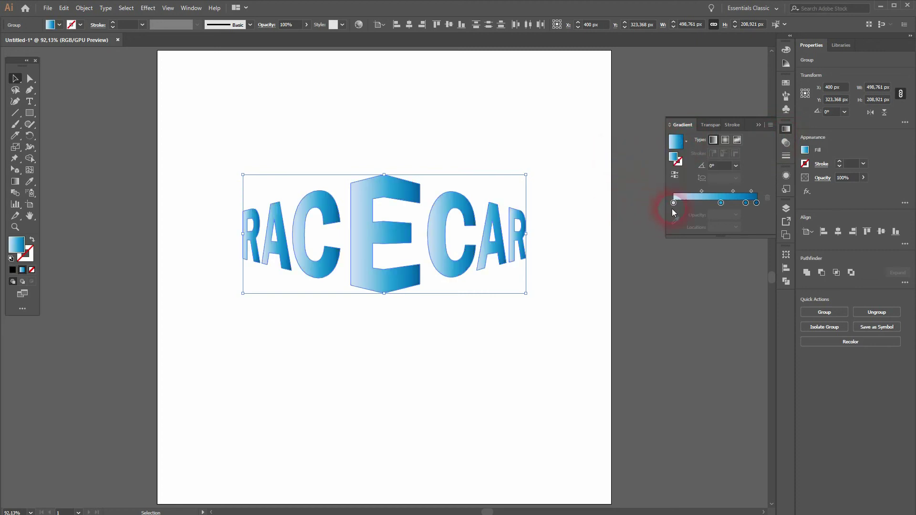
left_click(725, 140)
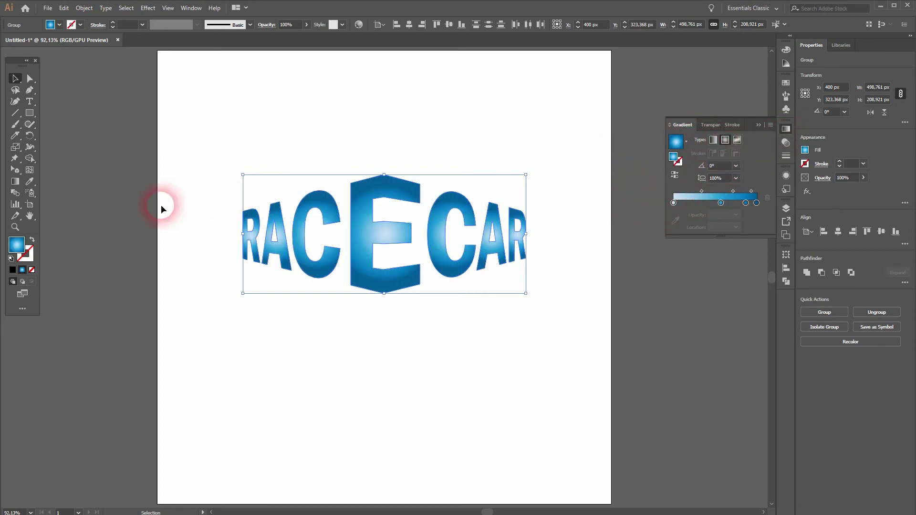
left_click(15, 181)
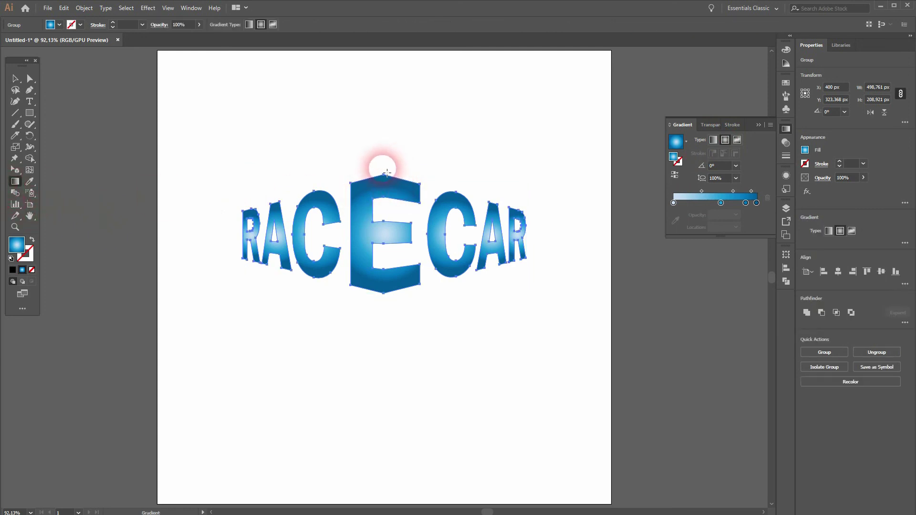
left_click_drag(386, 172, 384, 334)
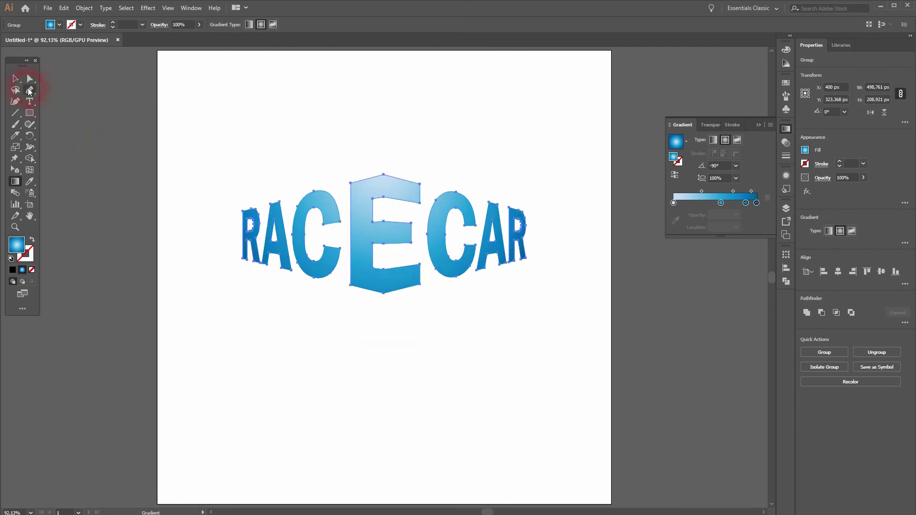
Collapse the Gradient panel and check the whole RACECAR lettering, leaving it deselected
left_click(15, 78)
left_click(286, 384)
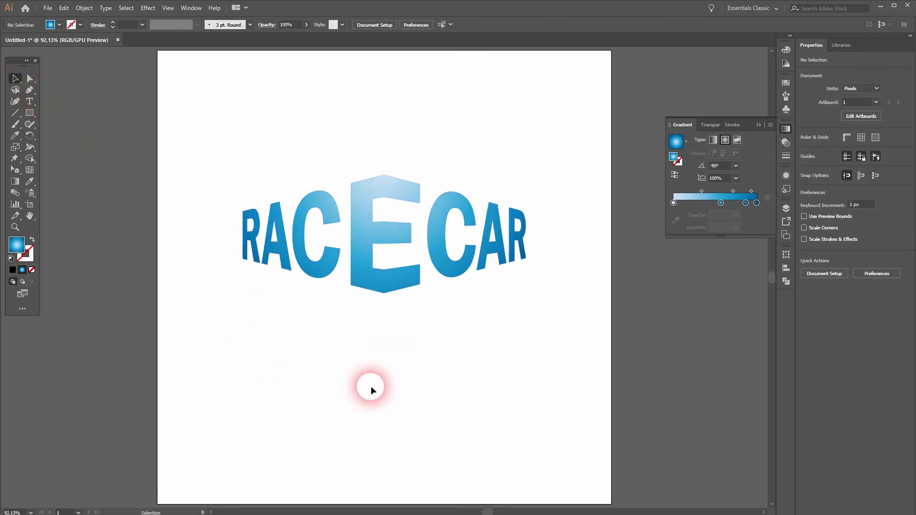
left_click(854, 119)
left_click(757, 124)
left_click(250, 382)
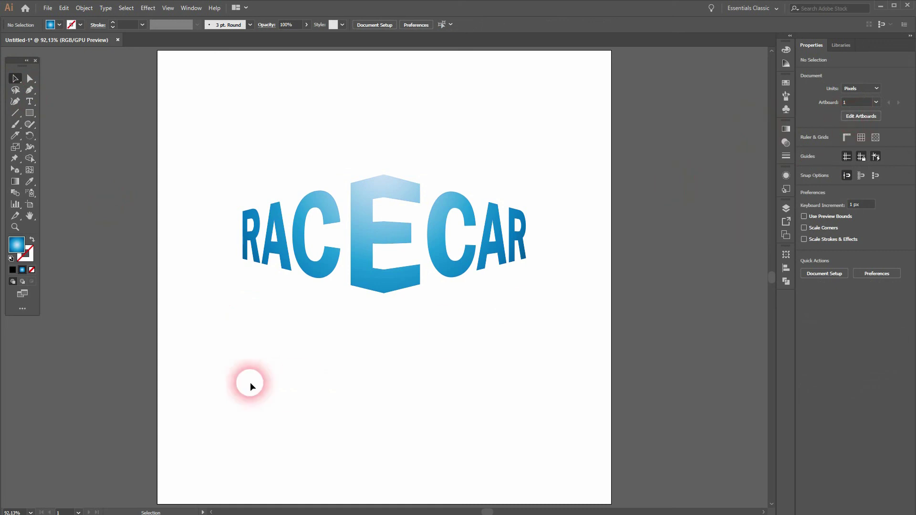
left_click_drag(227, 381, 539, 166)
left_click(464, 319)
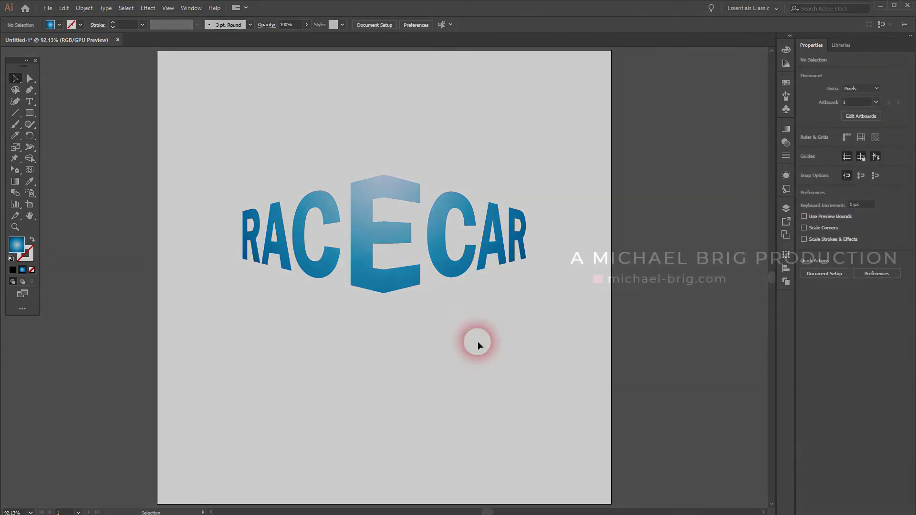